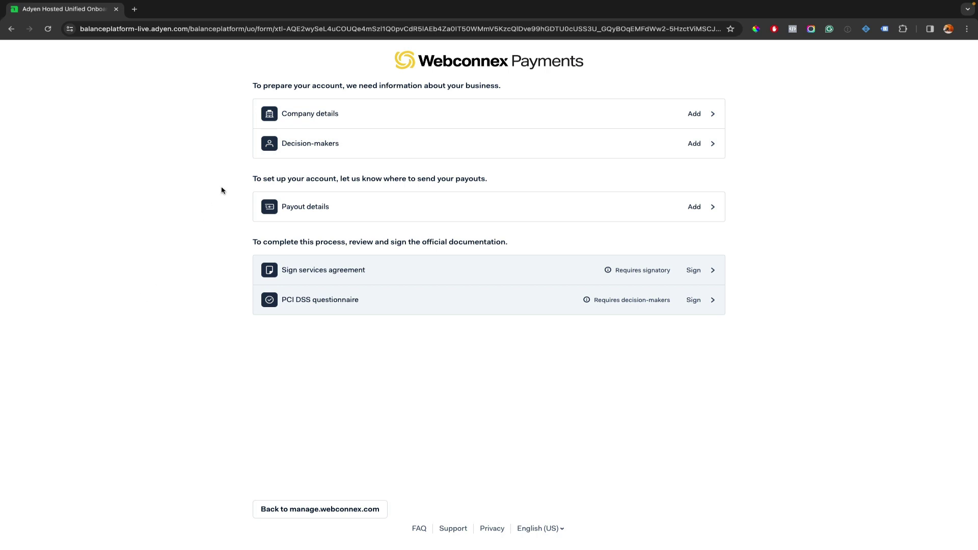
Start the company details with the legal name and EIN, choosing Non-profit or charitable organization as the company type.
{"action": "left_click", "coordinate": [291, 124]}
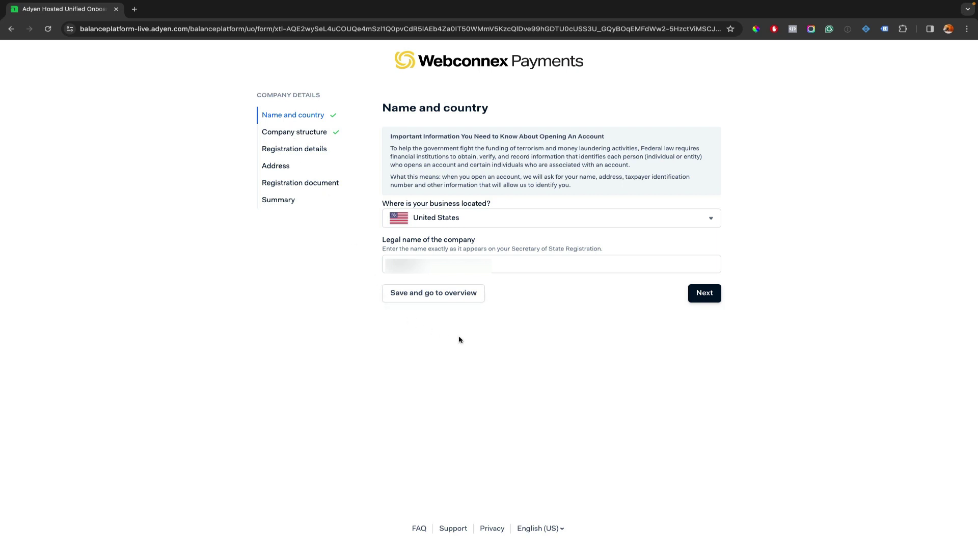
{"action": "left_click", "coordinate": [713, 300]}
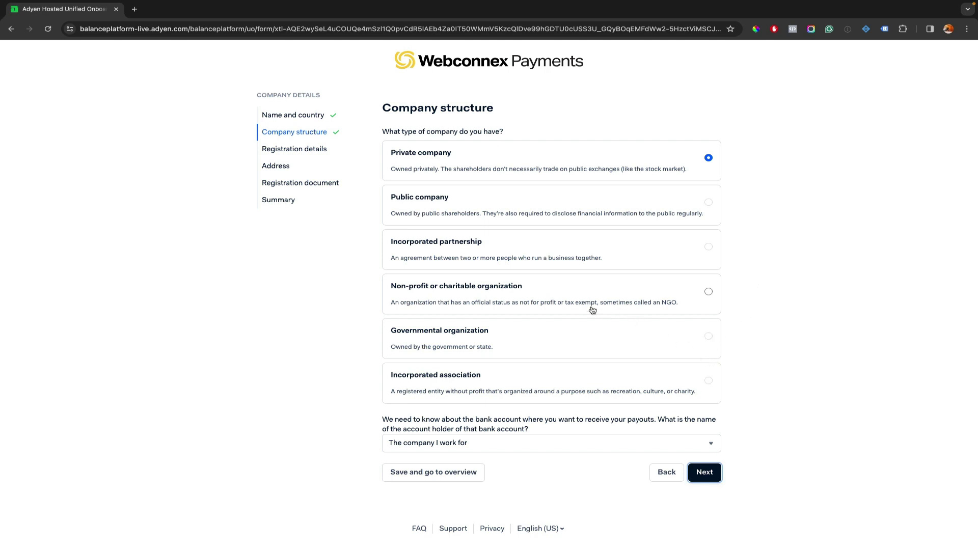
{"action": "left_click", "coordinate": [541, 297]}
{"action": "left_click", "coordinate": [701, 469]}
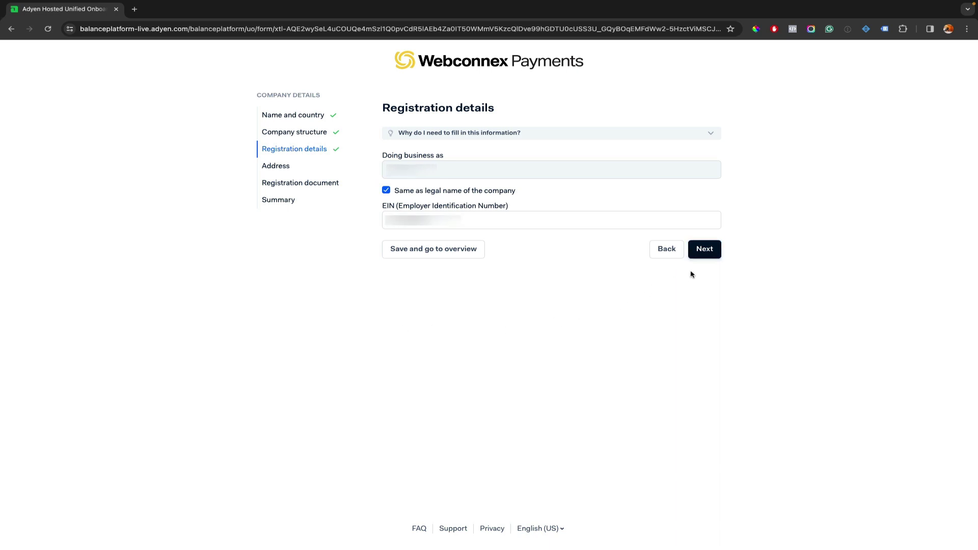
{"action": "left_click", "coordinate": [701, 255]}
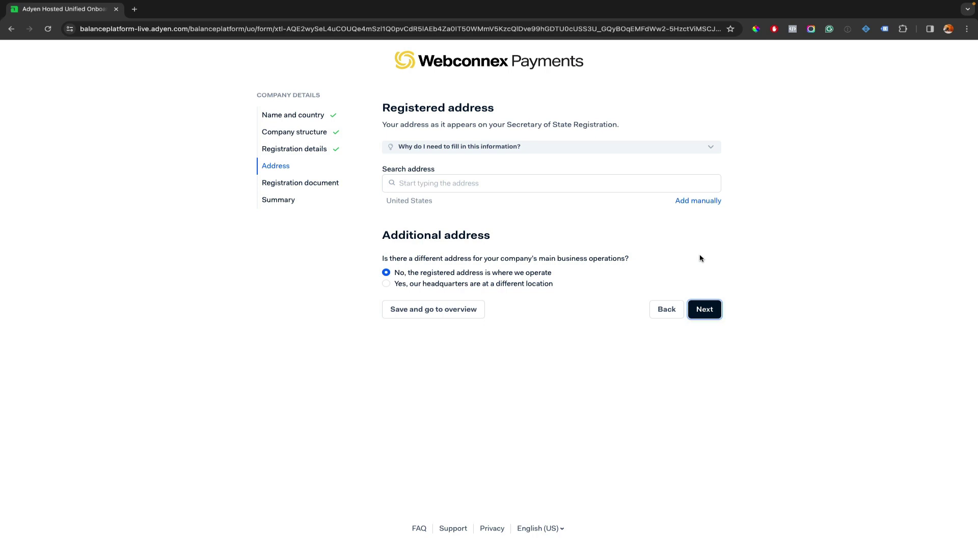
Fill in the company's registered address from the address search, keeping it as the place of operation.
{"action": "left_click", "coordinate": [471, 182]}
{"action": "key", "text": "super+v"}
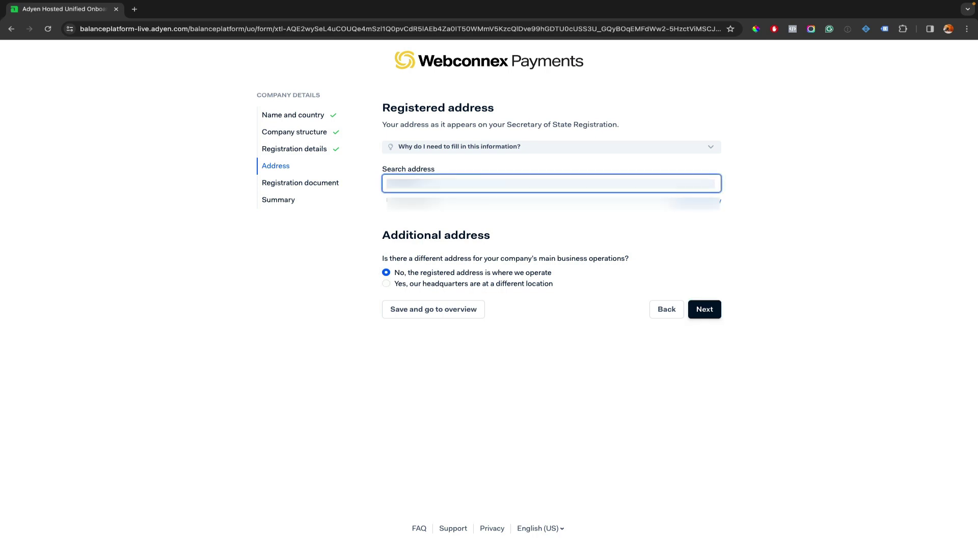
{"action": "left_click", "coordinate": [474, 208]}
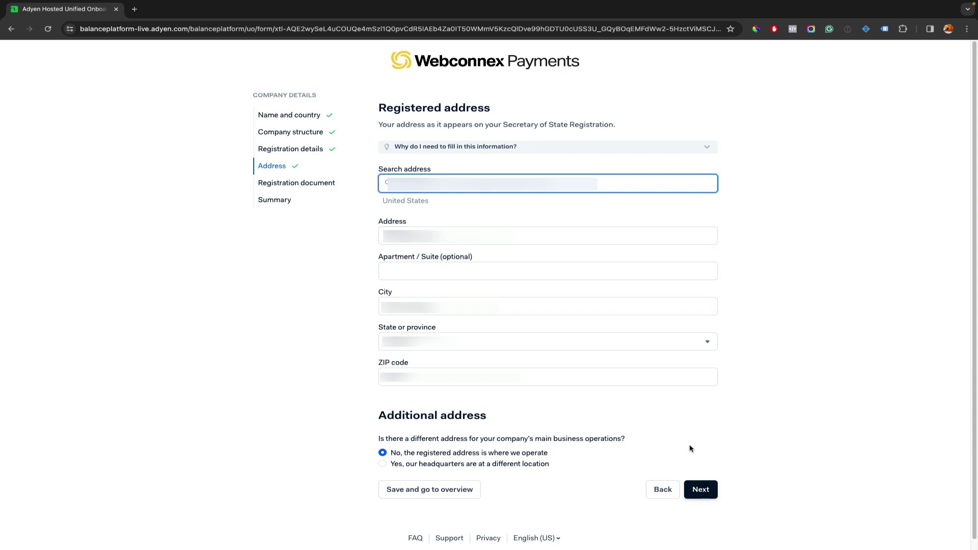
{"action": "left_click", "coordinate": [701, 489]}
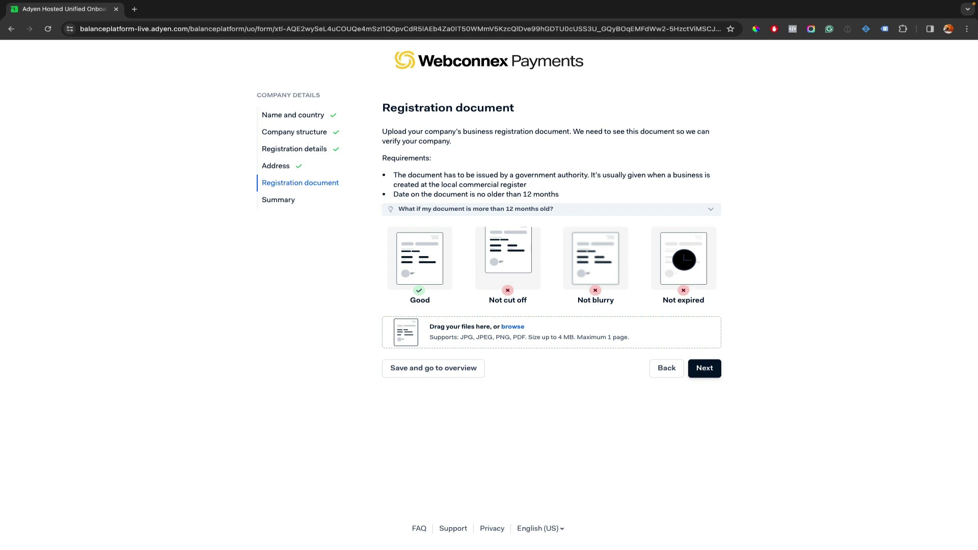
Upload the business registration document and submit the company details.
{"action": "left_click_drag", "start_coordinate": [977, 337], "coordinate": [529, 337]}
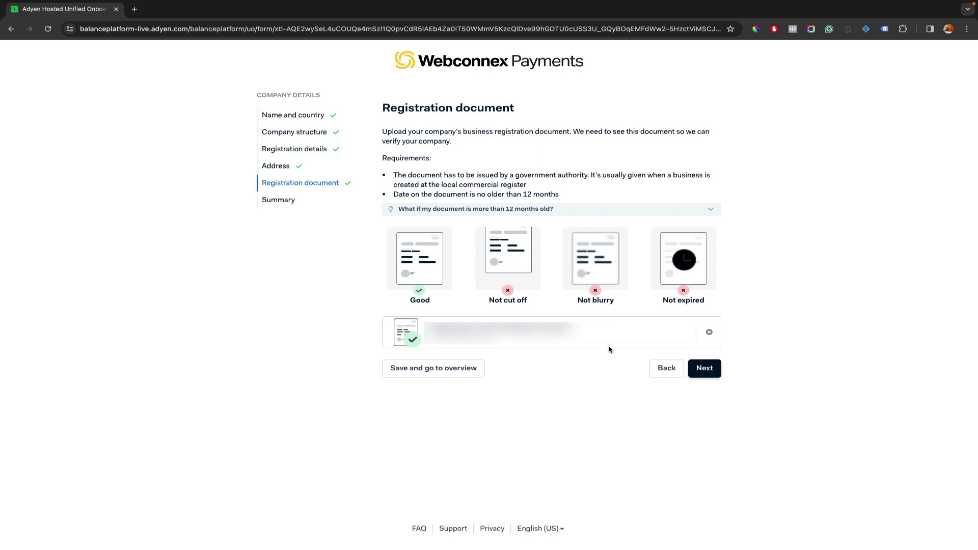
{"action": "left_click", "coordinate": [703, 368]}
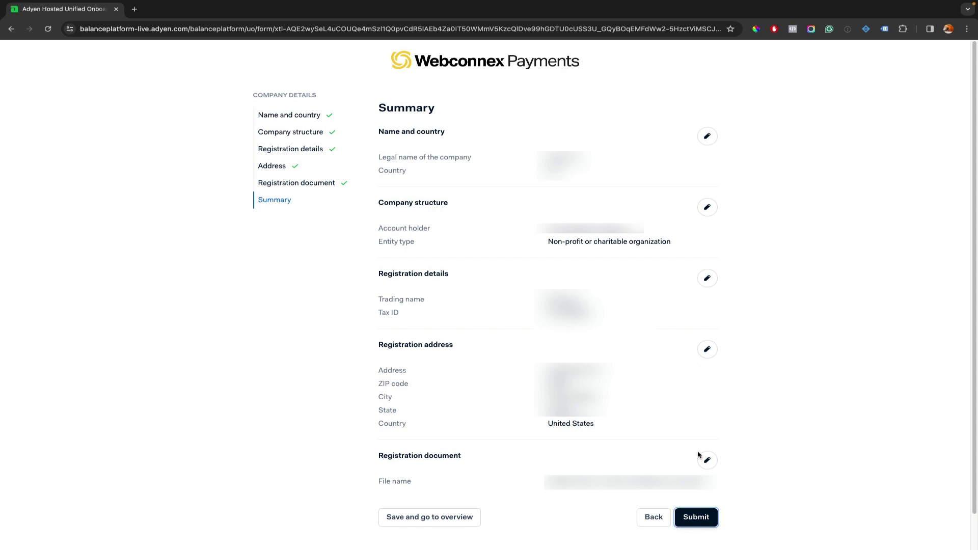
{"action": "left_click", "coordinate": [696, 517]}
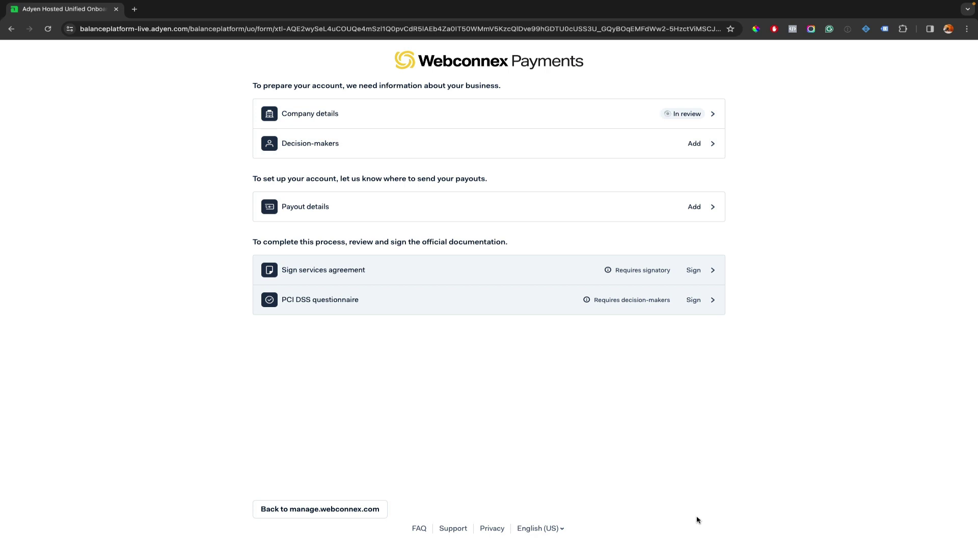
Add a decision-maker as Controlling person and Signatory, entering their name, date of birth, last four SSN digits, email, phone number and job title.
{"action": "left_click", "coordinate": [690, 145]}
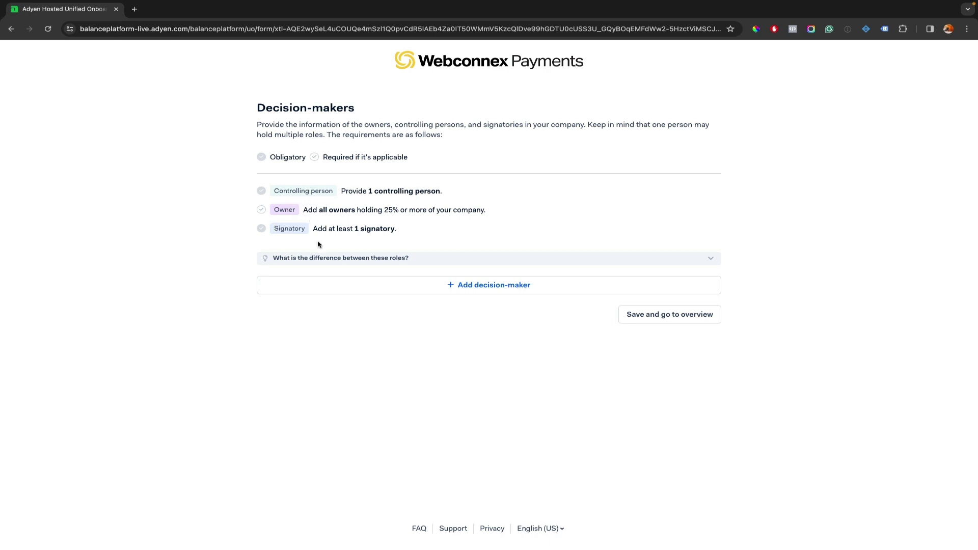
{"action": "left_click", "coordinate": [475, 292]}
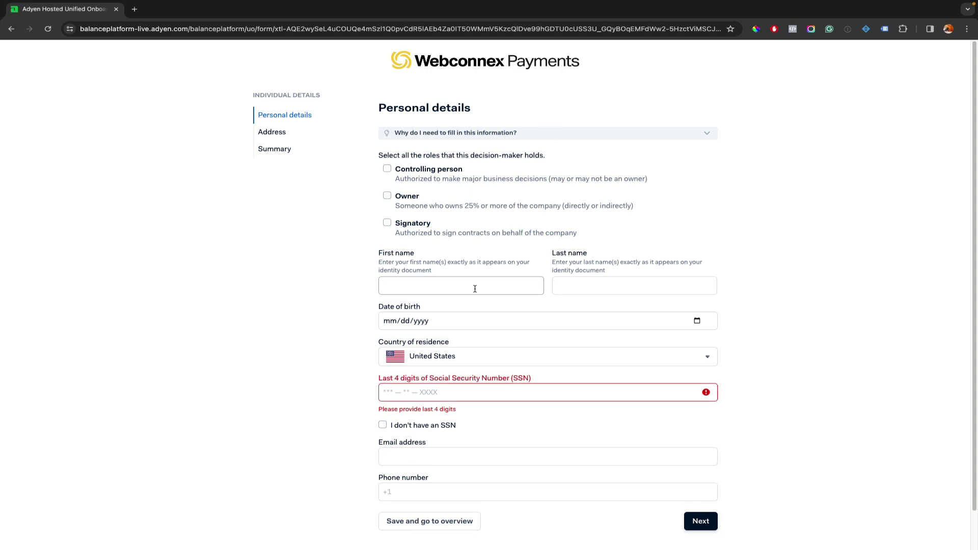
{"action": "left_click", "coordinate": [387, 168]}
{"action": "left_click", "coordinate": [388, 226]}
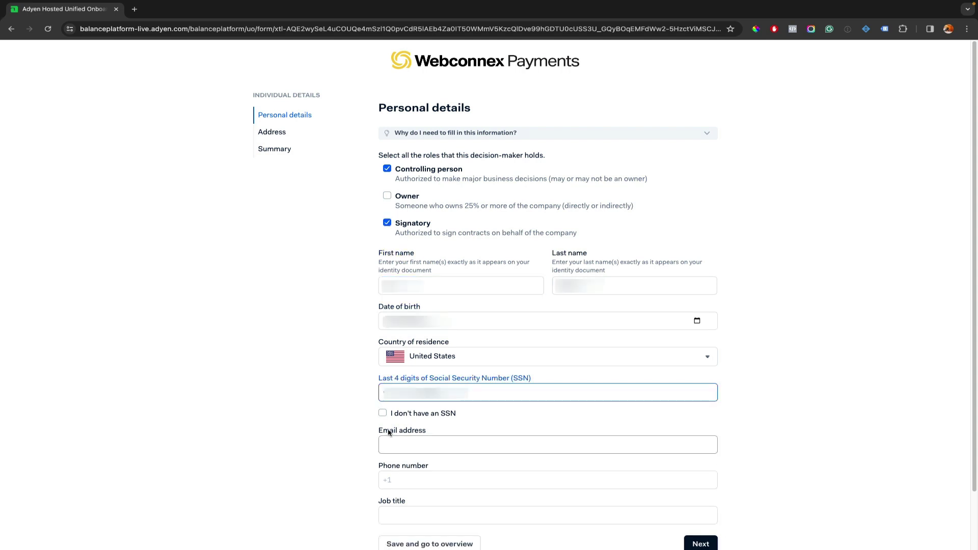
{"action": "scroll", "coordinate": [138, 356], "scroll_direction": "down", "scroll_amount": 2}
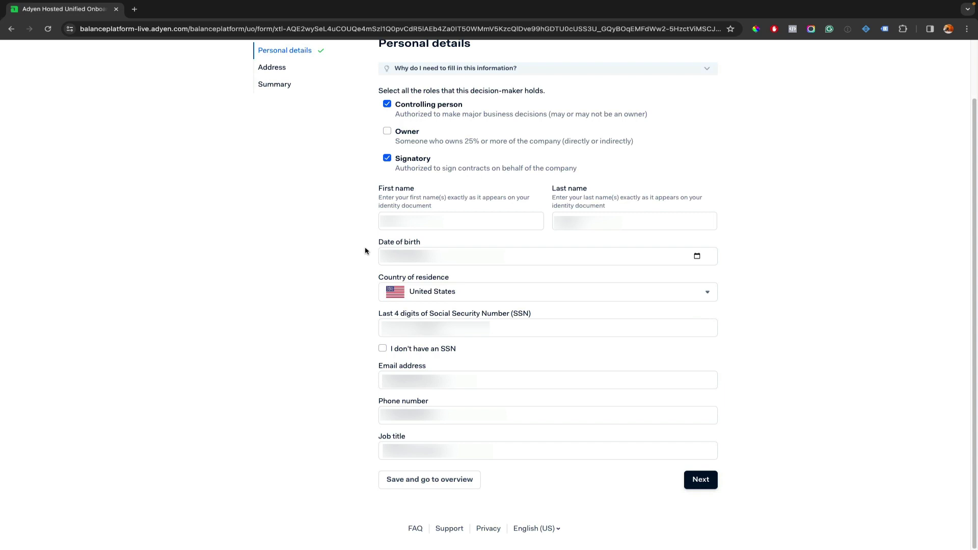
{"action": "left_click", "coordinate": [694, 480]}
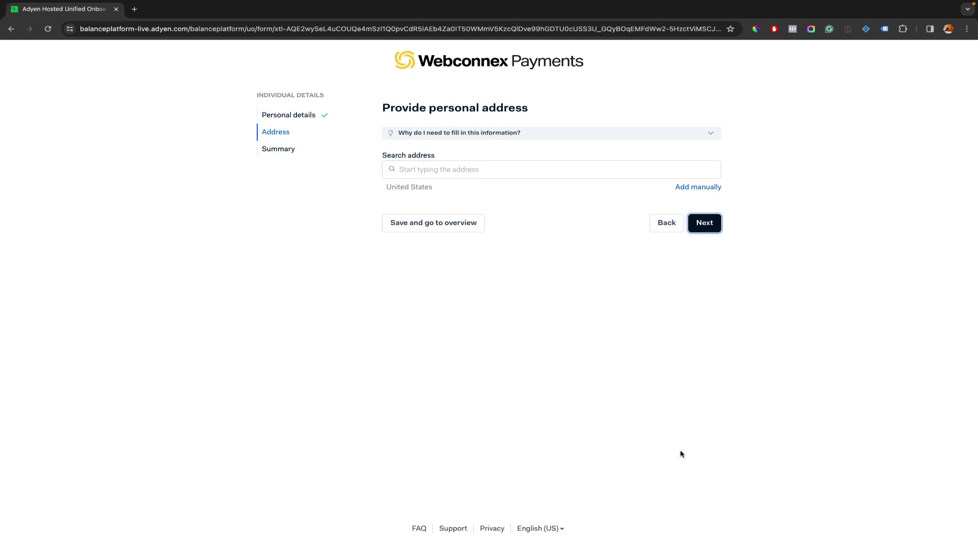
Enter the decision-maker's personal address from the address search and submit their details.
{"action": "left_click", "coordinate": [520, 173]}
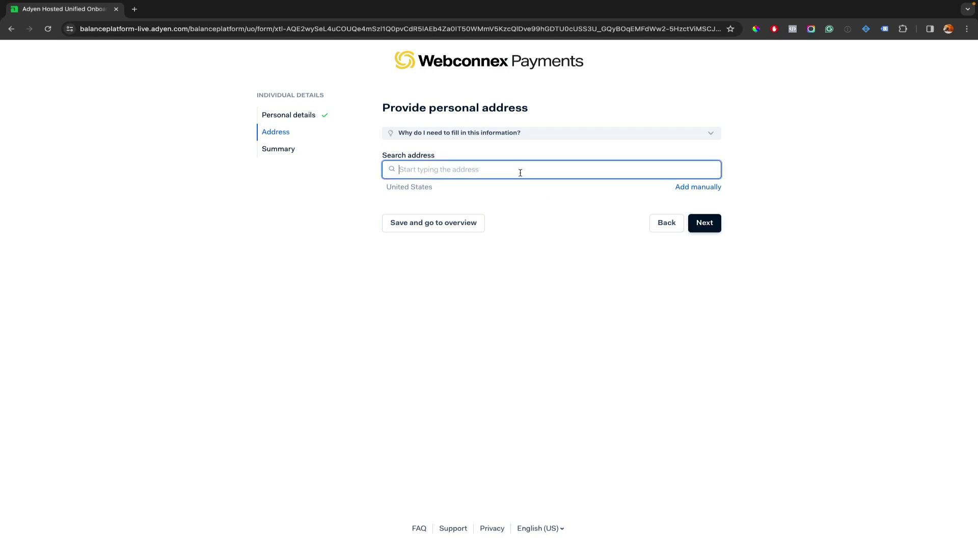
{"action": "key", "text": "ctrl+v"}
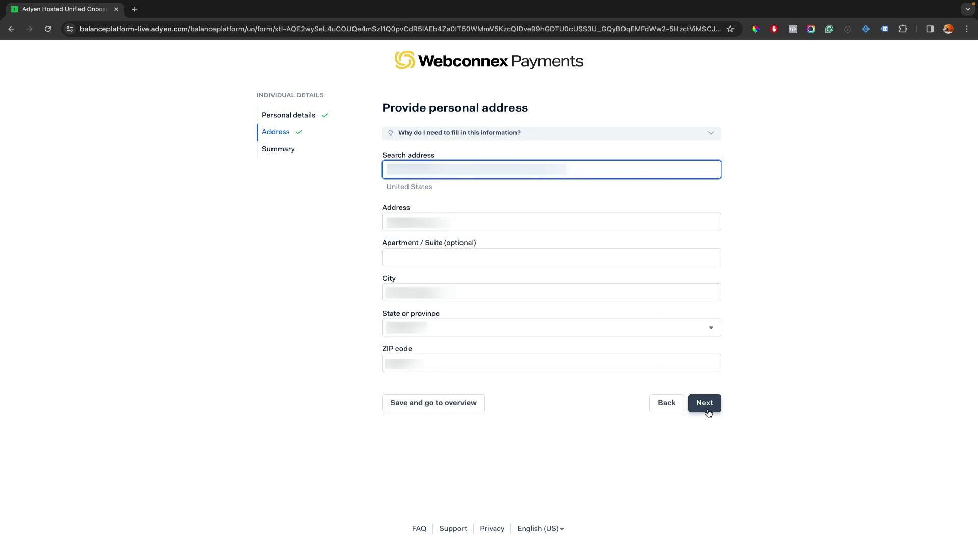
{"action": "left_click", "coordinate": [706, 405]}
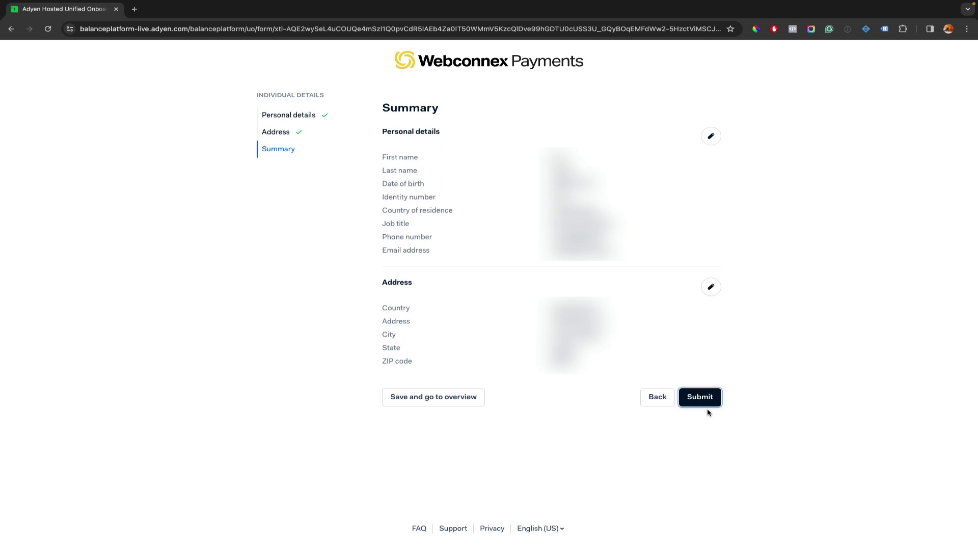
{"action": "left_click", "coordinate": [706, 400]}
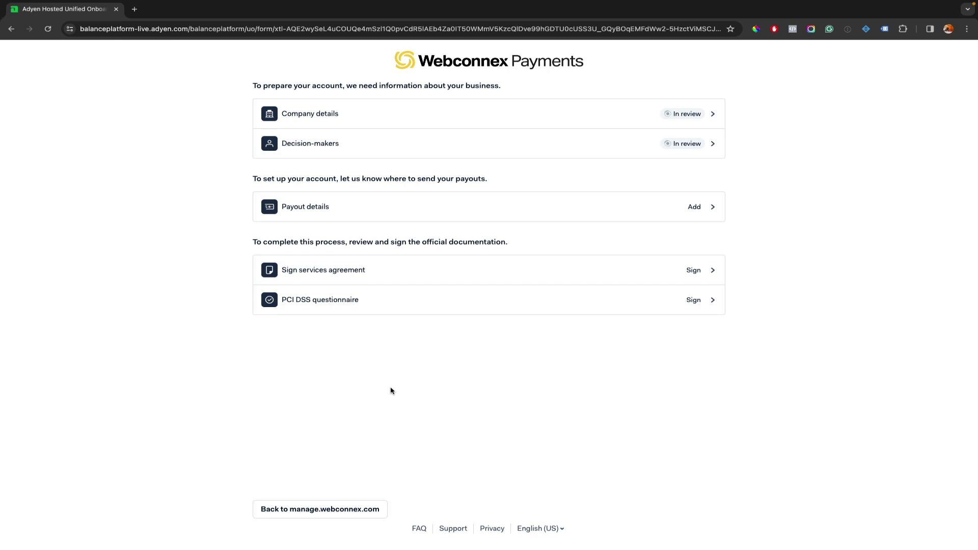
Add the payout account through instant bank website verification with Wells Fargo, signing in with the bank username and password.
{"action": "left_click", "coordinate": [365, 212]}
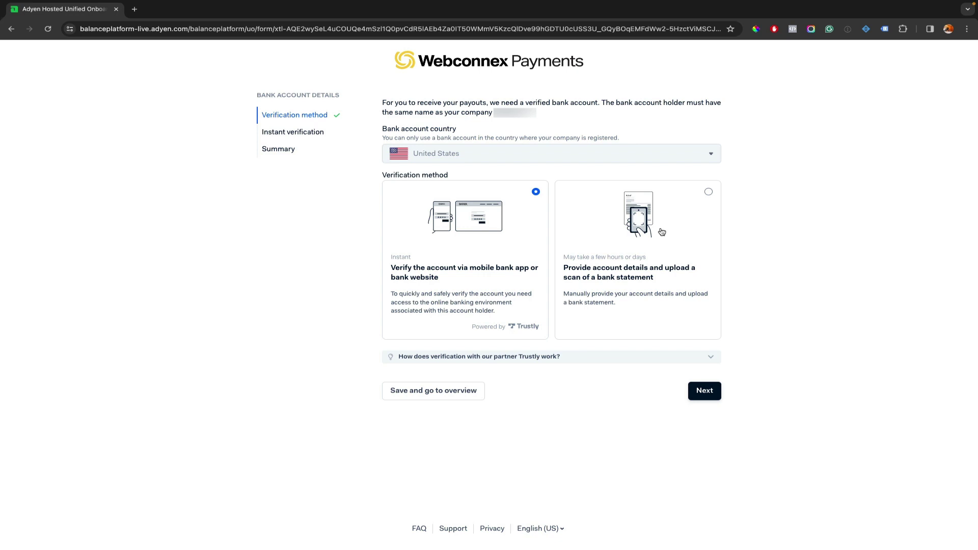
{"action": "left_click", "coordinate": [705, 392]}
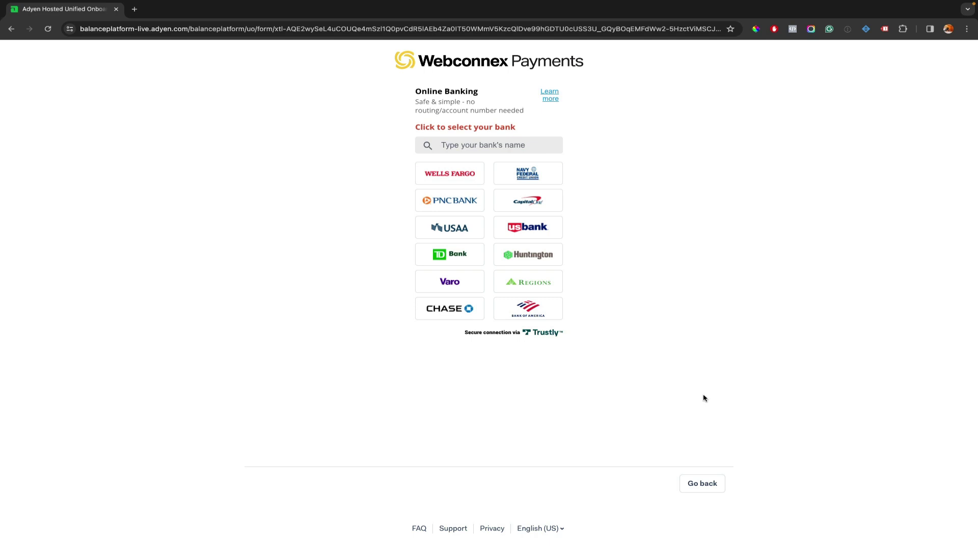
{"action": "left_click", "coordinate": [457, 181]}
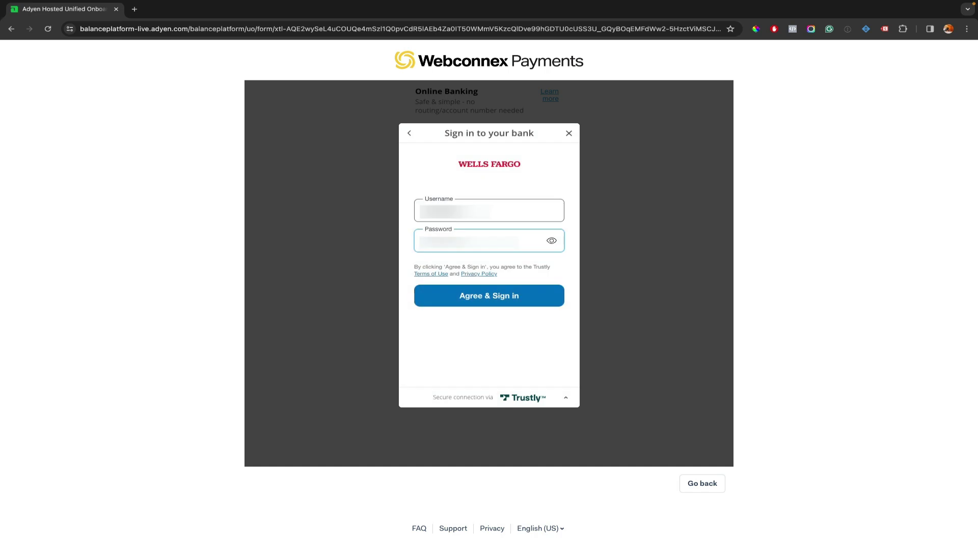
{"action": "left_click", "coordinate": [488, 294]}
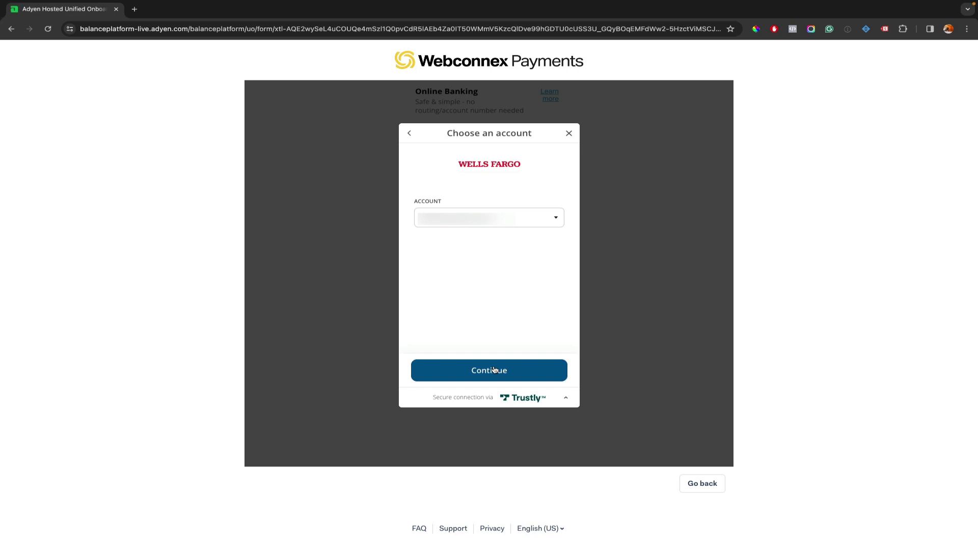
{"action": "left_click", "coordinate": [494, 370]}
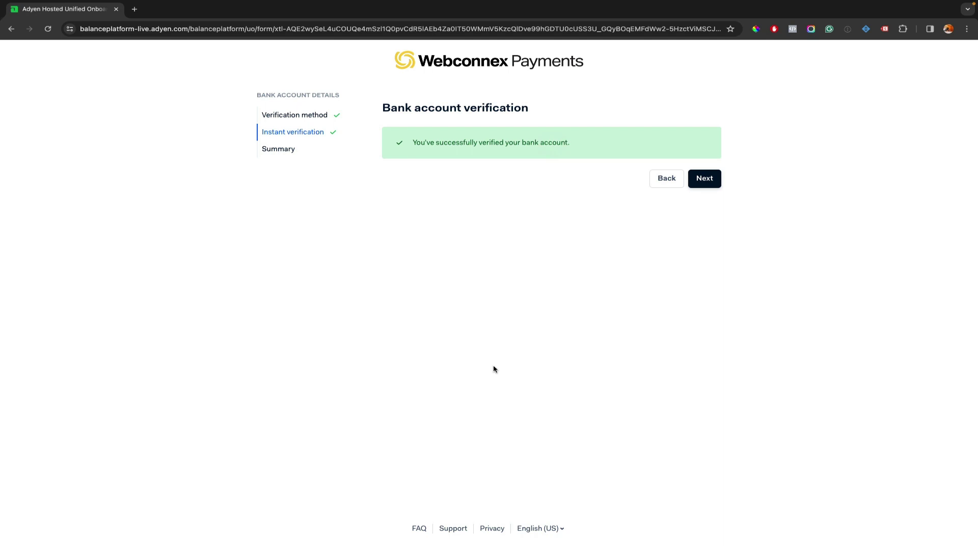
{"action": "left_click", "coordinate": [706, 184]}
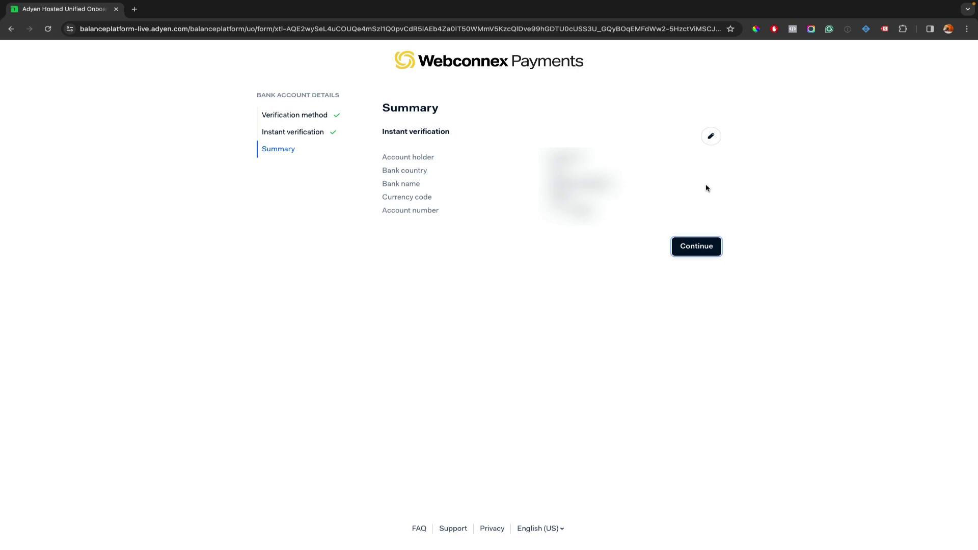
{"action": "left_click", "coordinate": [703, 244]}
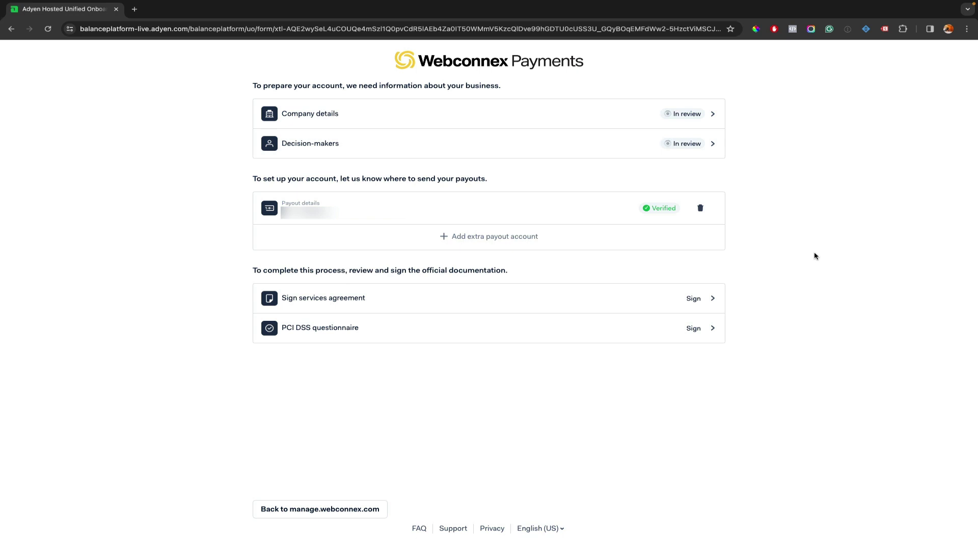
Sign the services agreement, selecting the decision-maker as signer and accepting the terms.
{"action": "left_click", "coordinate": [690, 306]}
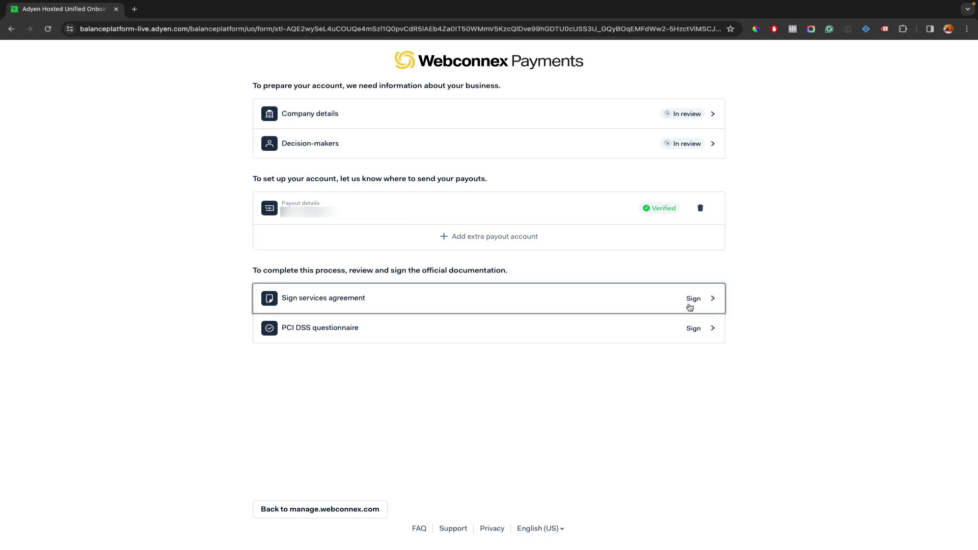
{"action": "scroll", "coordinate": [611, 356], "scroll_direction": "down", "scroll_amount": 2}
{"action": "left_click", "coordinate": [521, 397]}
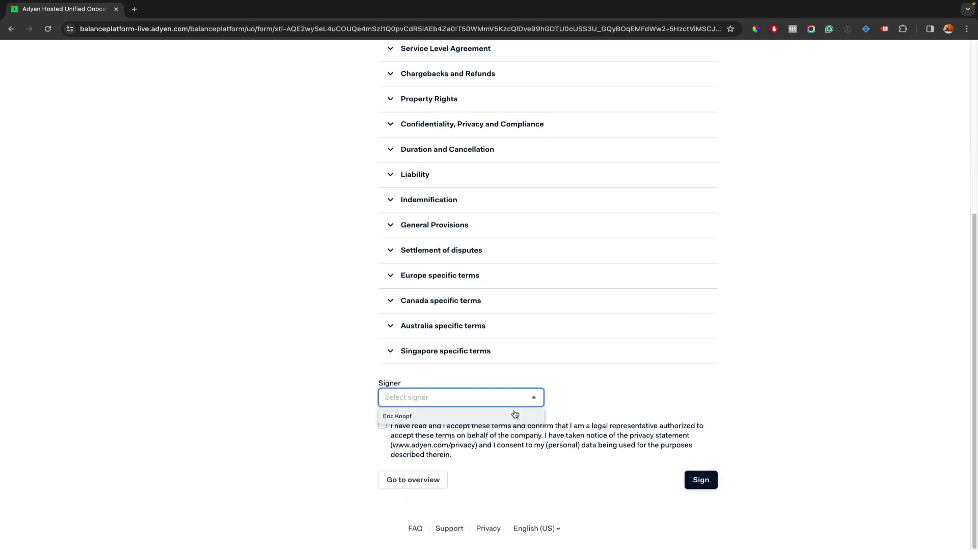
{"action": "left_click", "coordinate": [515, 413]}
{"action": "left_click", "coordinate": [382, 425]}
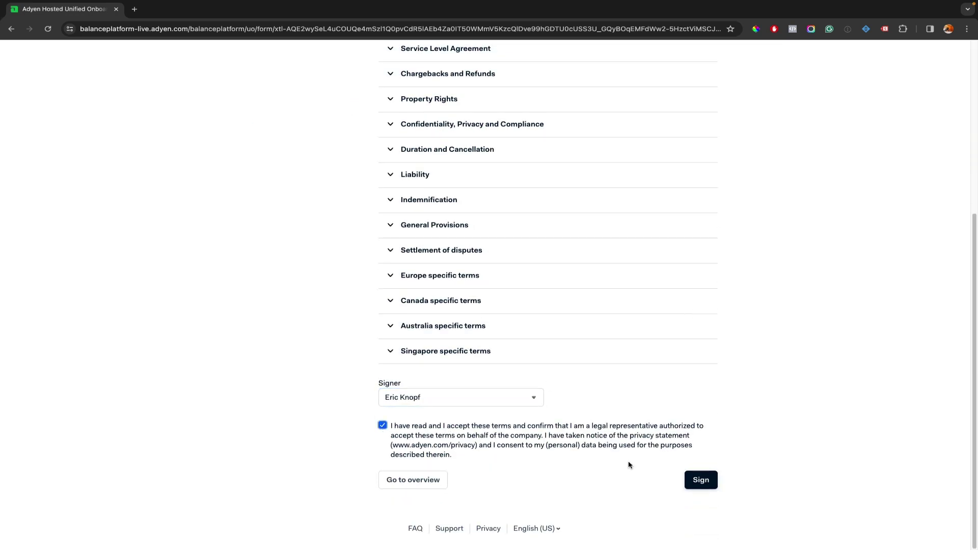
{"action": "left_click", "coordinate": [700, 480]}
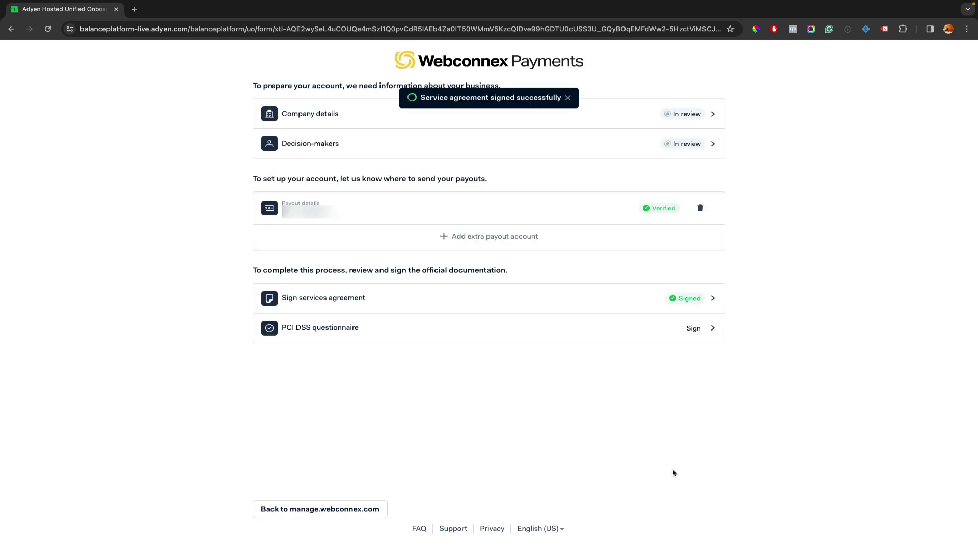
Sign the PCI DSS questionnaire with the decision-maker as signer, agreeing to the compliance acknowledgement.
{"action": "left_click", "coordinate": [674, 335]}
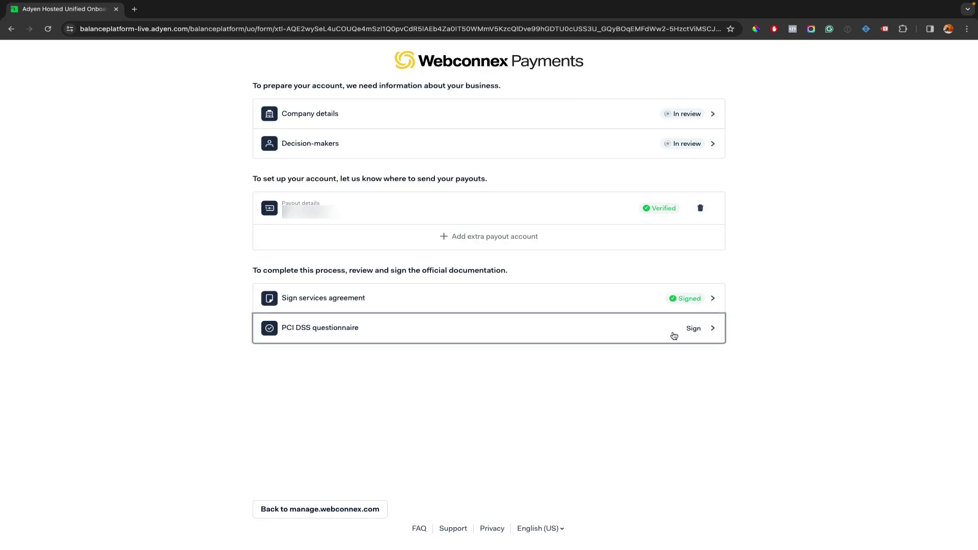
{"action": "scroll", "coordinate": [619, 260], "scroll_direction": "down", "scroll_amount": 10}
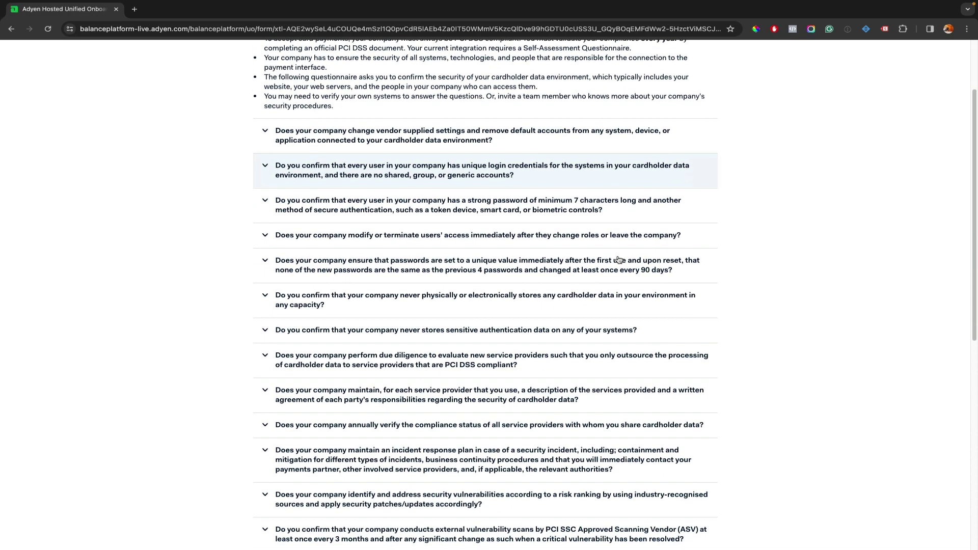
{"action": "scroll", "coordinate": [619, 260], "scroll_direction": "down", "scroll_amount": 1}
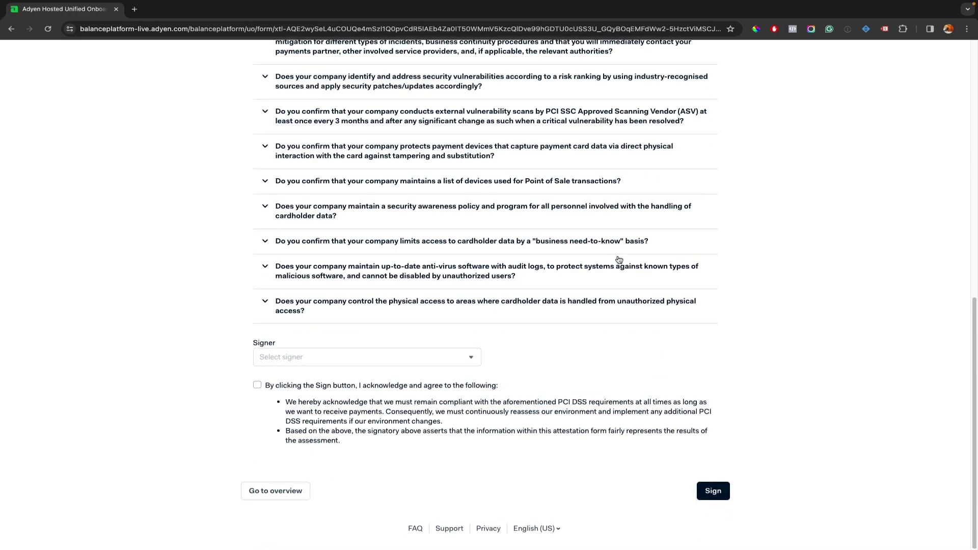
{"action": "left_click", "coordinate": [435, 357]}
{"action": "left_click", "coordinate": [413, 377]}
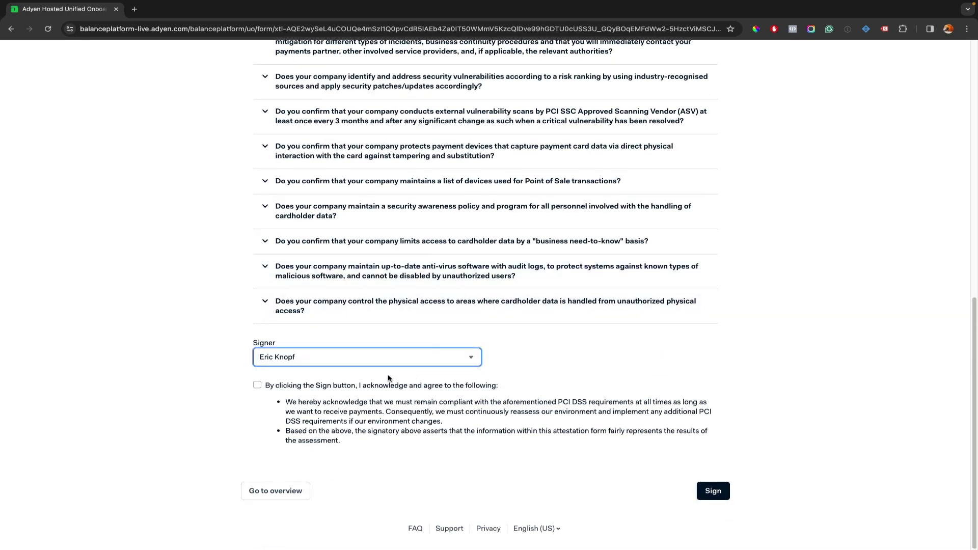
{"action": "left_click", "coordinate": [261, 387]}
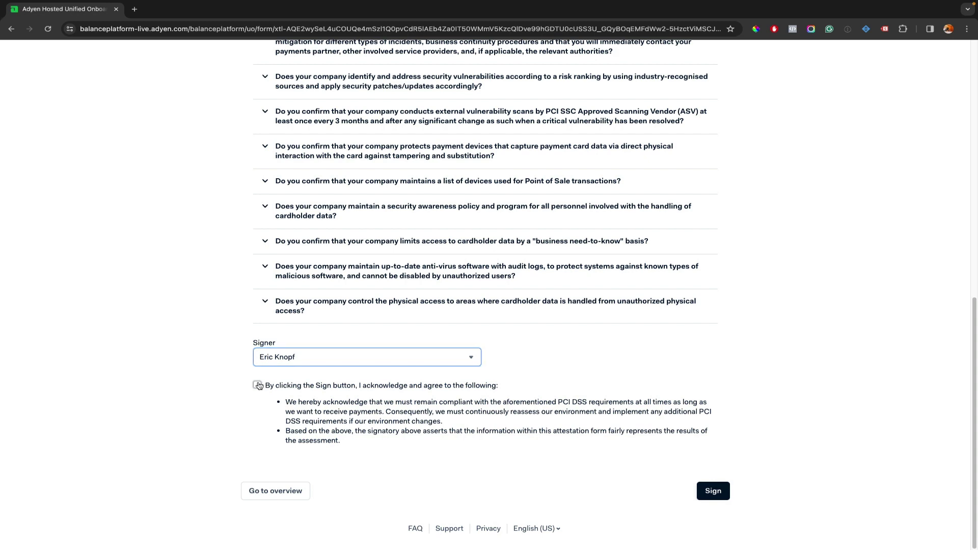
{"action": "left_click", "coordinate": [713, 492]}
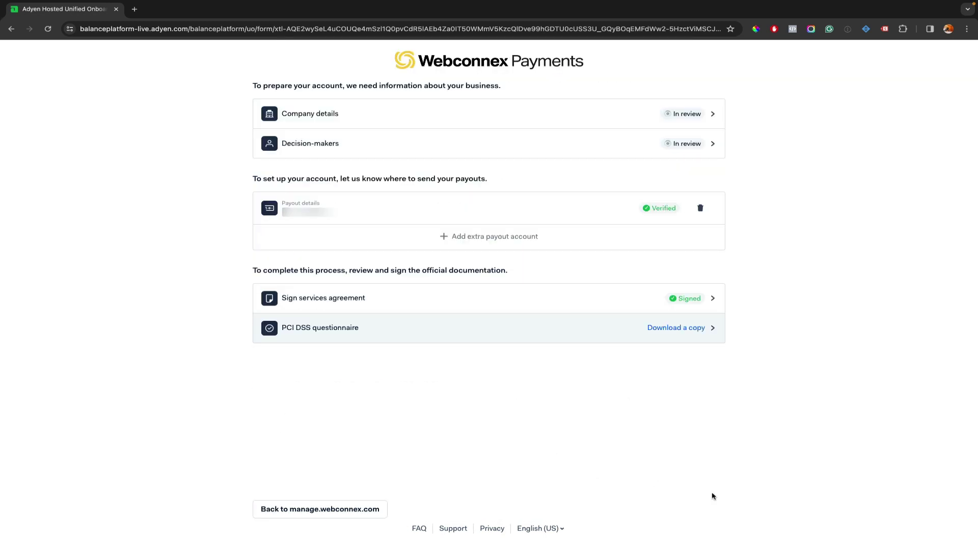